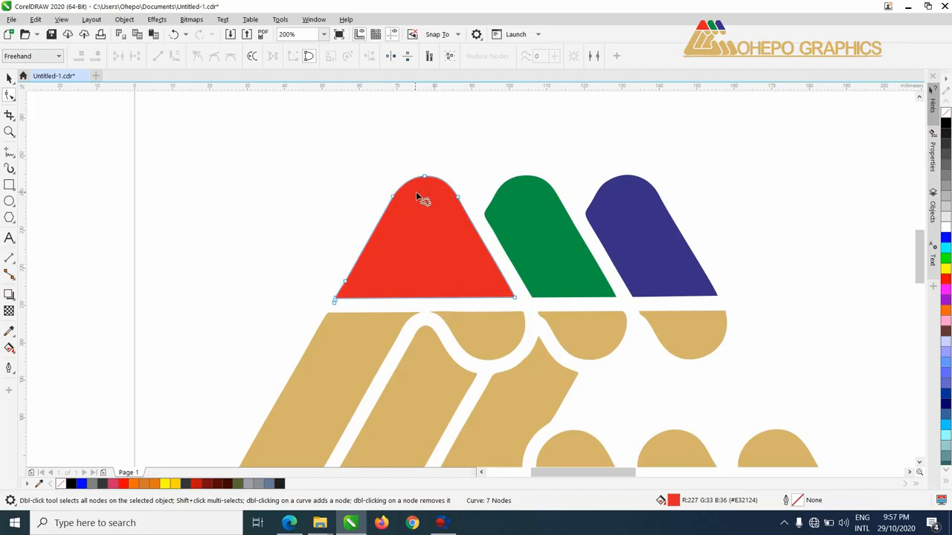
- Pick nodes along the red shape's rounded top individually, then marquee-select the three top nodes in Rectangular selection mode
{"action": "left_click", "coordinate": [426, 178]}
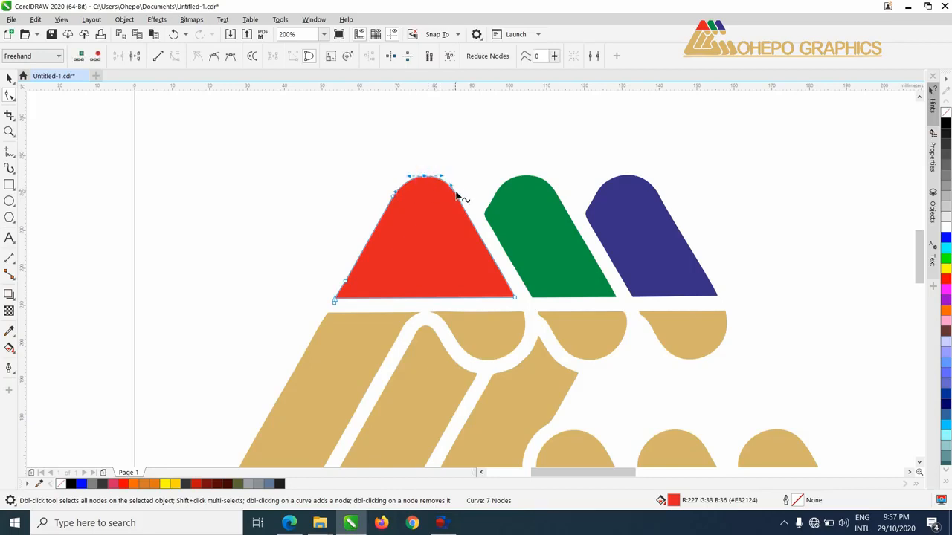
{"action": "left_click", "coordinate": [457, 198]}
{"action": "left_click", "coordinate": [394, 197]}
{"action": "left_click", "coordinate": [42, 60]}
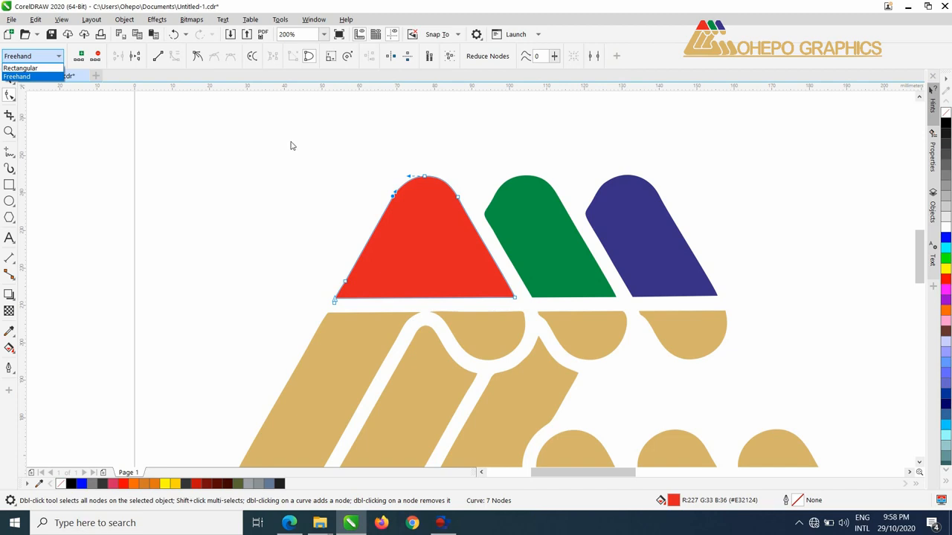
{"action": "left_click", "coordinate": [13, 69]}
{"action": "left_click_drag", "start_coordinate": [325, 143], "coordinate": [505, 235]}
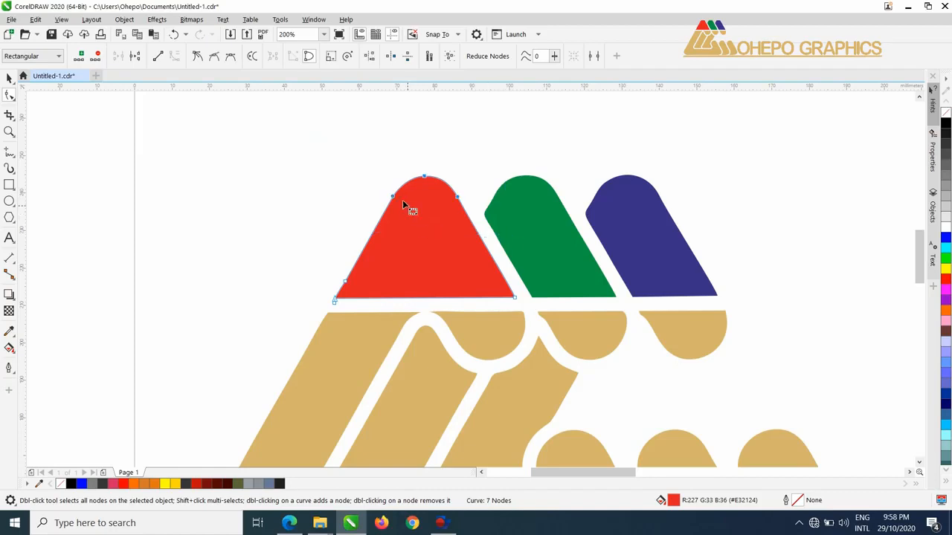
- Set the node selection mode to Freehand, lasso nodes around the red shape's outline, and clear the node selection
{"action": "left_click", "coordinate": [33, 56]}
{"action": "left_click", "coordinate": [22, 75]}
{"action": "mouse_move", "coordinate": [346, 205]}
{"action": "left_mouse_down"}
{"action": "mouse_move", "coordinate": [404, 154]}
{"action": "mouse_move", "coordinate": [446, 179]}
{"action": "mouse_move", "coordinate": [375, 206]}
{"action": "mouse_move", "coordinate": [372, 198]}
{"action": "mouse_move", "coordinate": [430, 202]}
{"action": "mouse_move", "coordinate": [446, 151]}
{"action": "mouse_move", "coordinate": [411, 132]}
{"action": "left_mouse_up"}
{"action": "left_click", "coordinate": [45, 57]}
{"action": "left_click", "coordinate": [273, 147]}
{"action": "mouse_move", "coordinate": [441, 149]}
{"action": "left_mouse_down"}
{"action": "mouse_move", "coordinate": [330, 362]}
{"action": "mouse_move", "coordinate": [166, 4]}
{"action": "mouse_move", "coordinate": [72, 15]}
{"action": "left_mouse_up"}
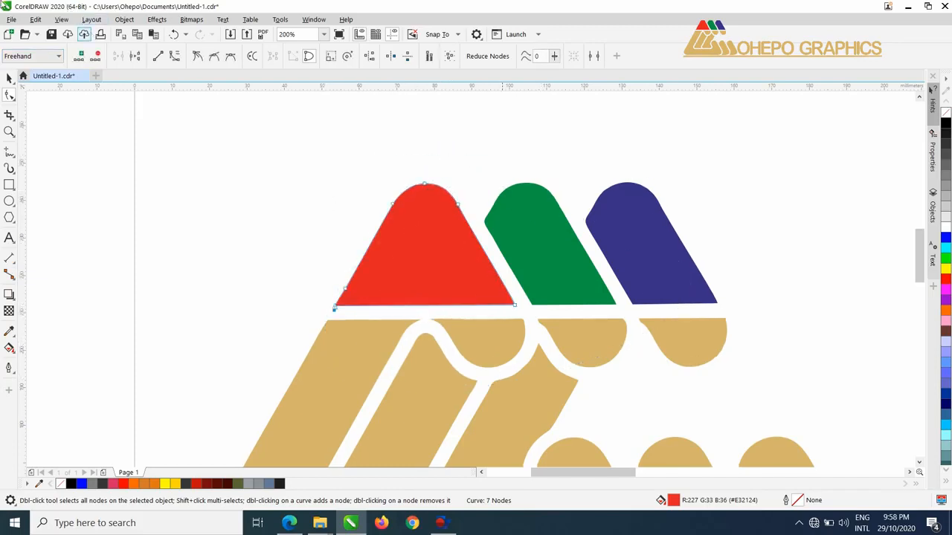
{"action": "mouse_move", "coordinate": [386, 151]}
{"action": "left_mouse_down"}
{"action": "mouse_move", "coordinate": [406, 378]}
{"action": "mouse_move", "coordinate": [511, 301]}
{"action": "mouse_move", "coordinate": [511, 253]}
{"action": "mouse_move", "coordinate": [485, 188]}
{"action": "left_mouse_up"}
{"action": "mouse_move", "coordinate": [456, 146]}
{"action": "left_mouse_down"}
{"action": "mouse_move", "coordinate": [467, 395]}
{"action": "mouse_move", "coordinate": [379, 146]}
{"action": "left_mouse_up"}
{"action": "left_click", "coordinate": [299, 201]}
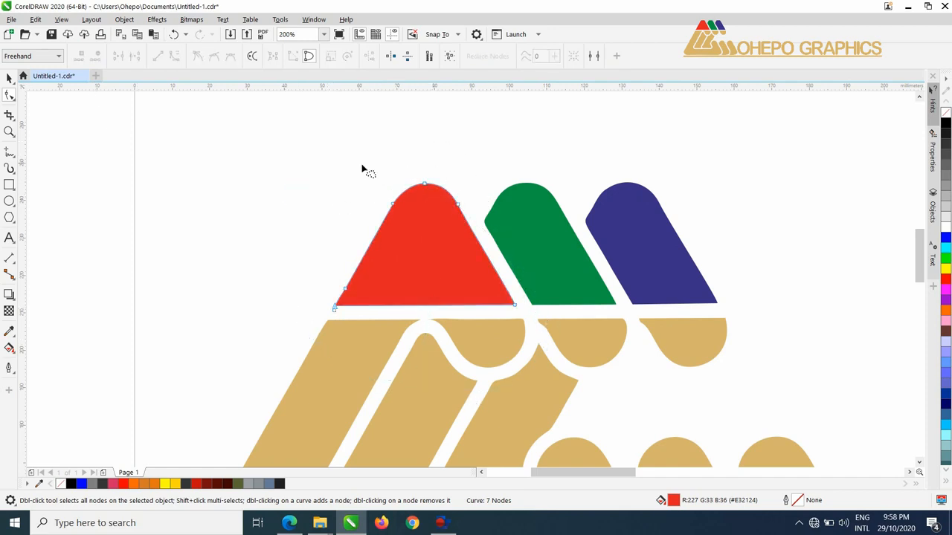
- Try adding a node midway on the red shape's left edge and pulling it outward, then undo both changes
{"action": "left_click", "coordinate": [426, 188]}
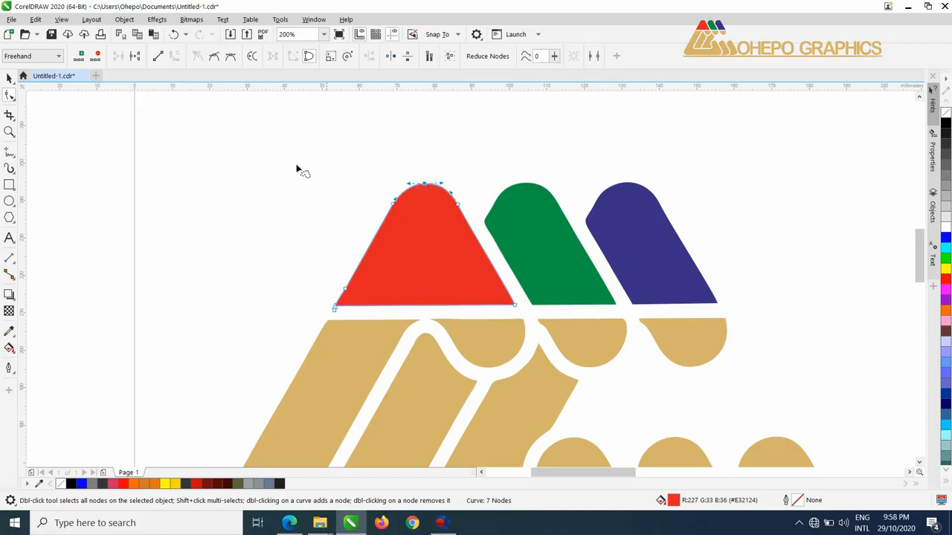
{"action": "left_click", "coordinate": [383, 224]}
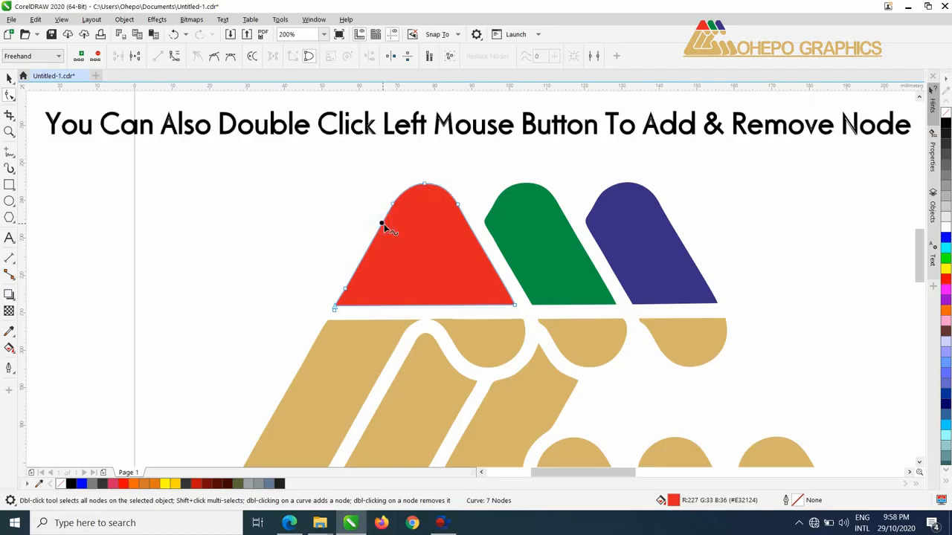
{"action": "left_click", "coordinate": [82, 56]}
{"action": "left_click", "coordinate": [381, 223]}
{"action": "left_click_drag", "start_coordinate": [382, 222], "coordinate": [306, 216]}
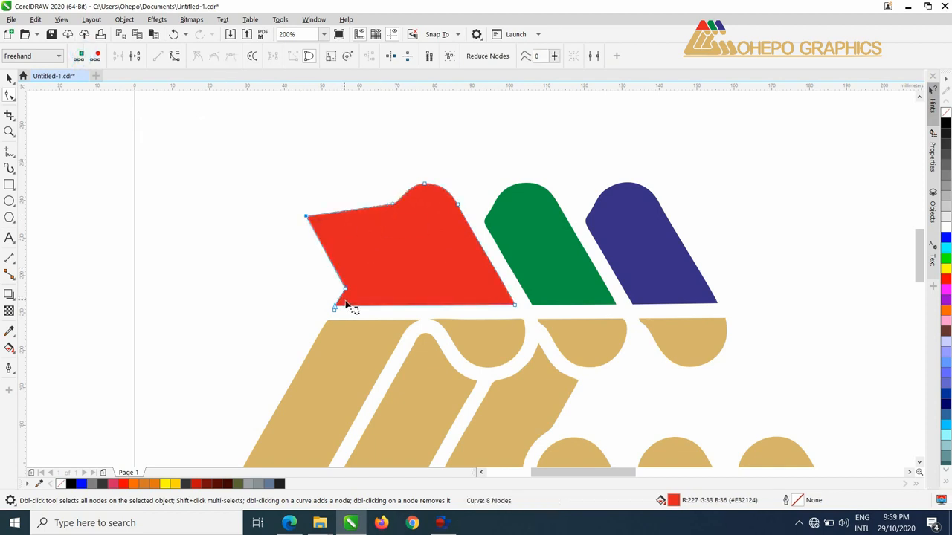
{"action": "key", "text": "ctrl+z"}
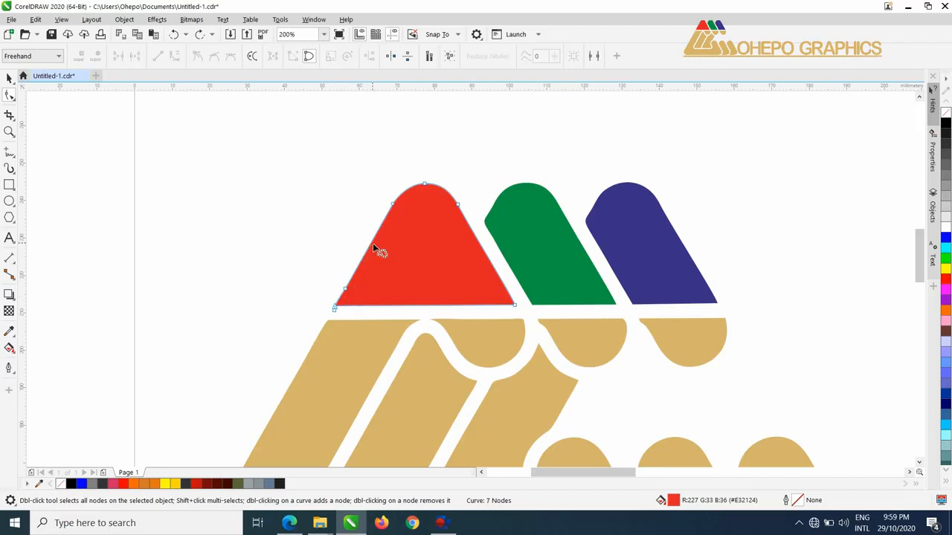
- Try shifting the red shape's left edge outward and deleting its left shoulder node, undoing each change
{"action": "left_click_drag", "start_coordinate": [370, 240], "coordinate": [341, 257]}
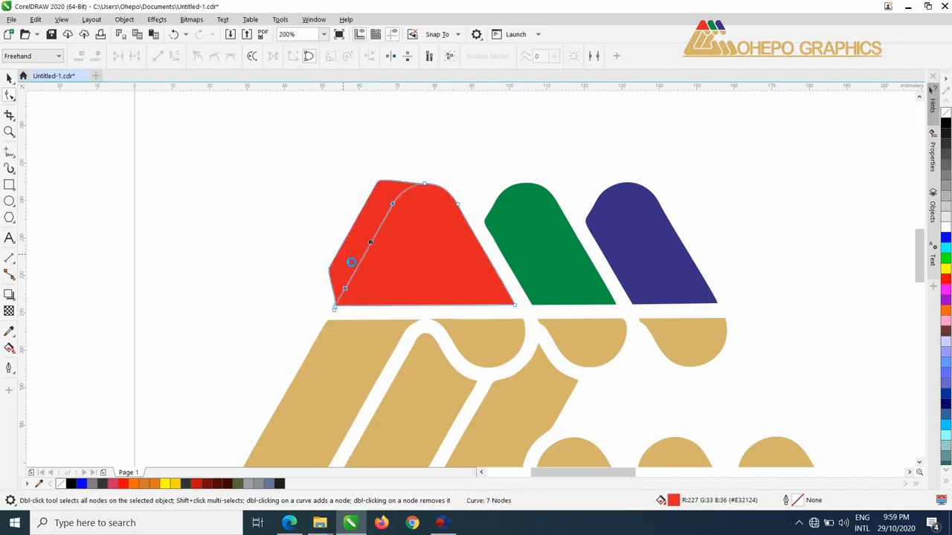
{"action": "key", "text": "ctrl+z"}
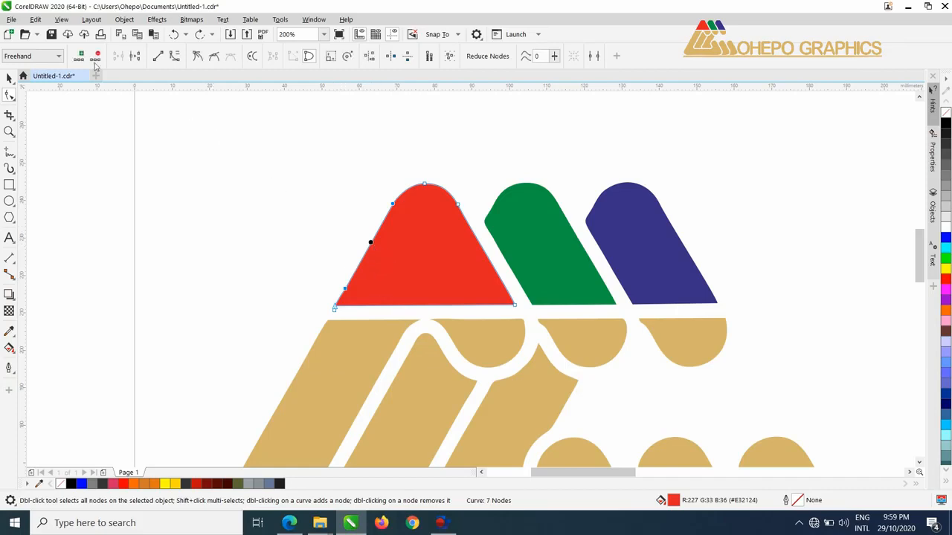
{"action": "left_click", "coordinate": [393, 205]}
{"action": "left_click", "coordinate": [95, 56]}
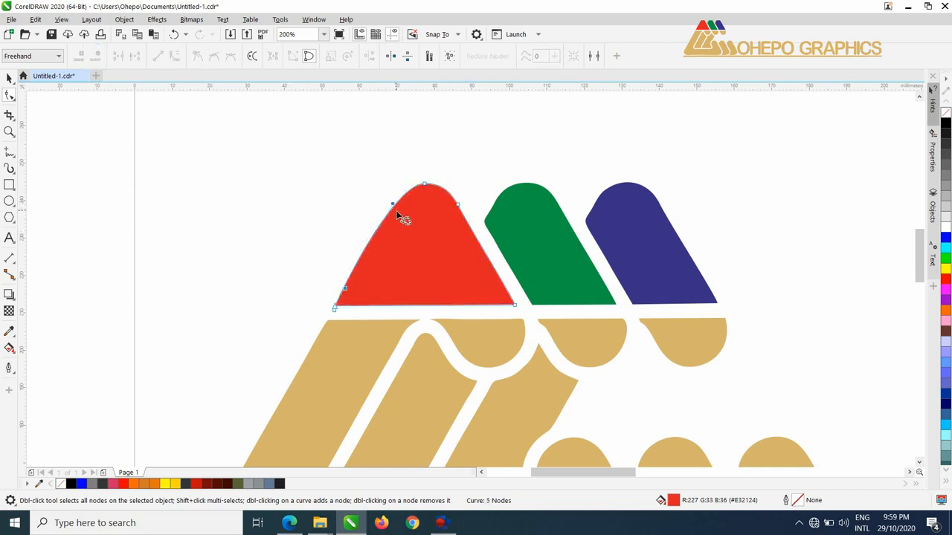
{"action": "key", "text": "ctrl+z"}
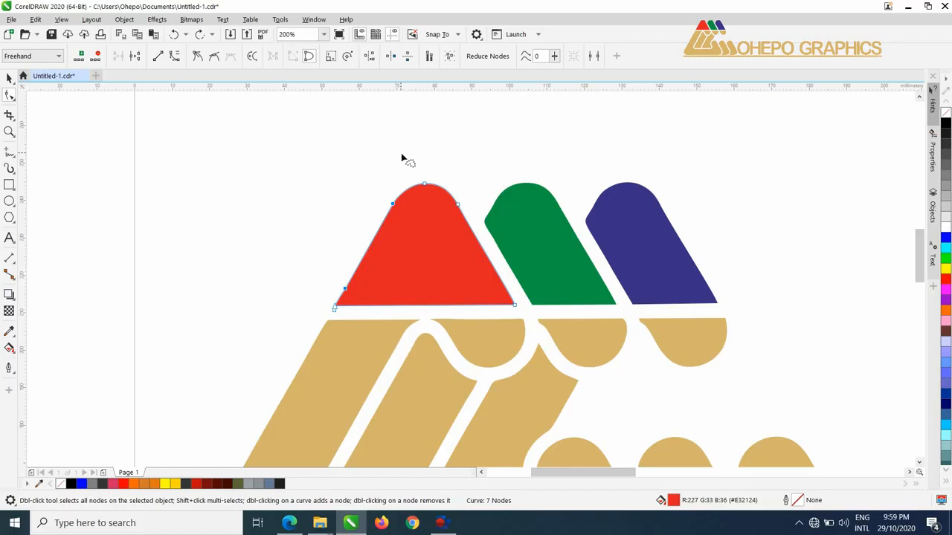
- Try breaking the red shape's curve at its top node and pulling the end downward, then undo both changes
{"action": "left_click", "coordinate": [425, 183]}
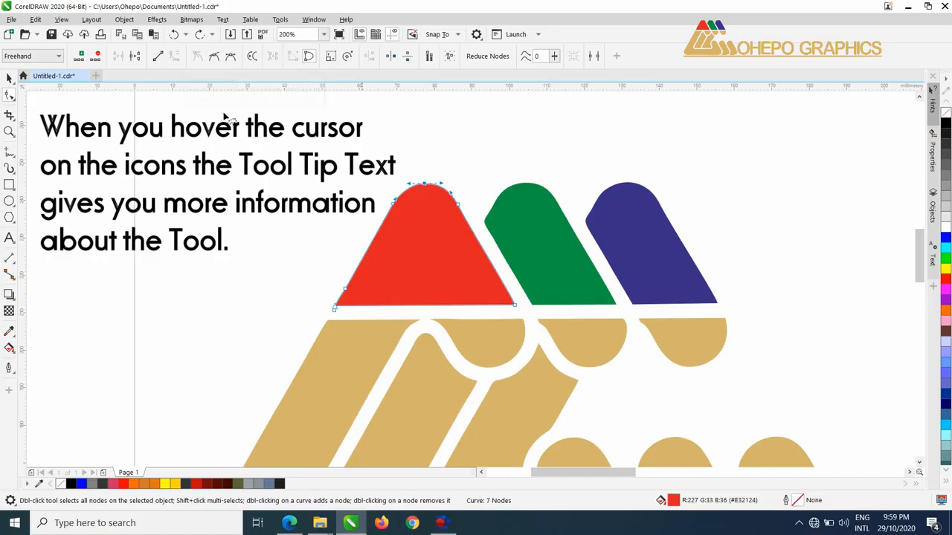
{"action": "left_click", "coordinate": [135, 56]}
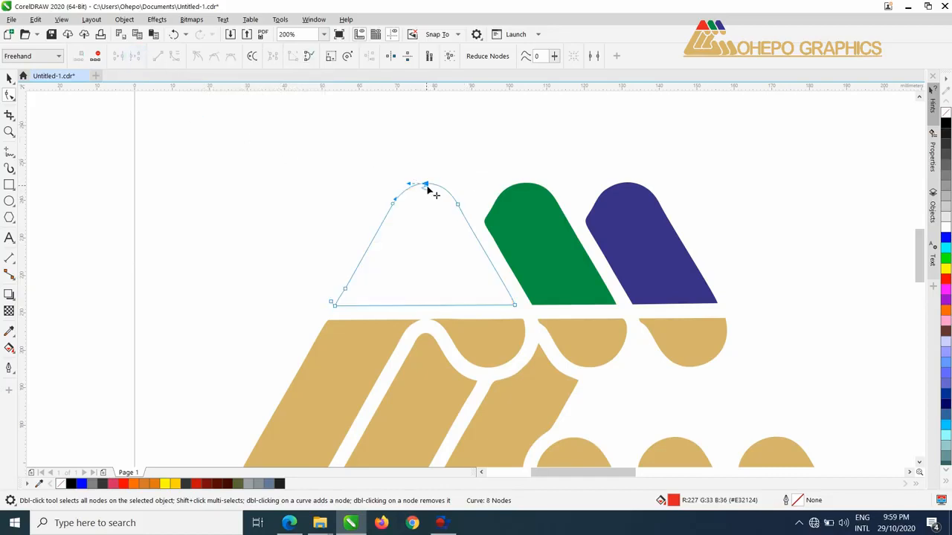
{"action": "left_click_drag", "start_coordinate": [427, 192], "coordinate": [427, 260]}
{"action": "key", "text": "ctrl+z"}
{"action": "key", "text": "ctrl+z"}
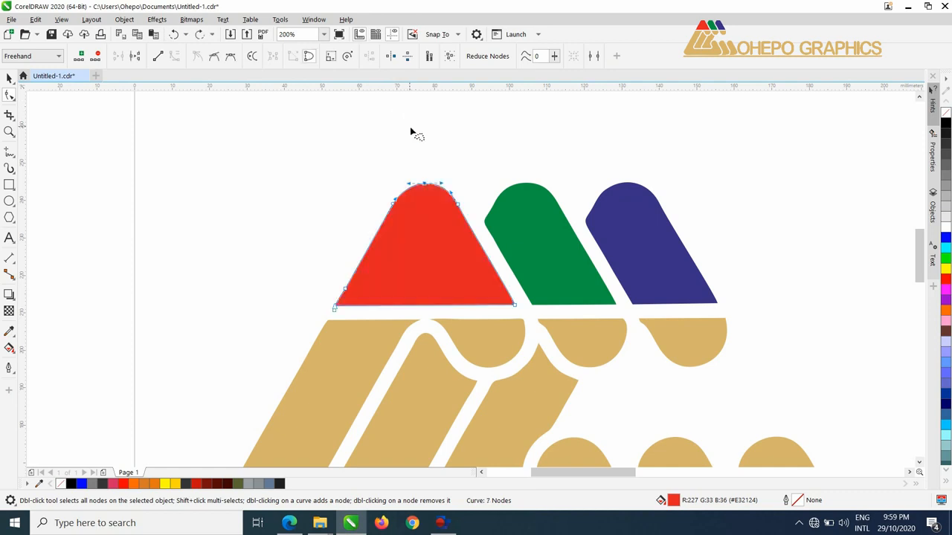
- Try converting the segment at the red shape's top node to a line and back to a curve, then undo the changes
{"action": "left_click", "coordinate": [156, 58]}
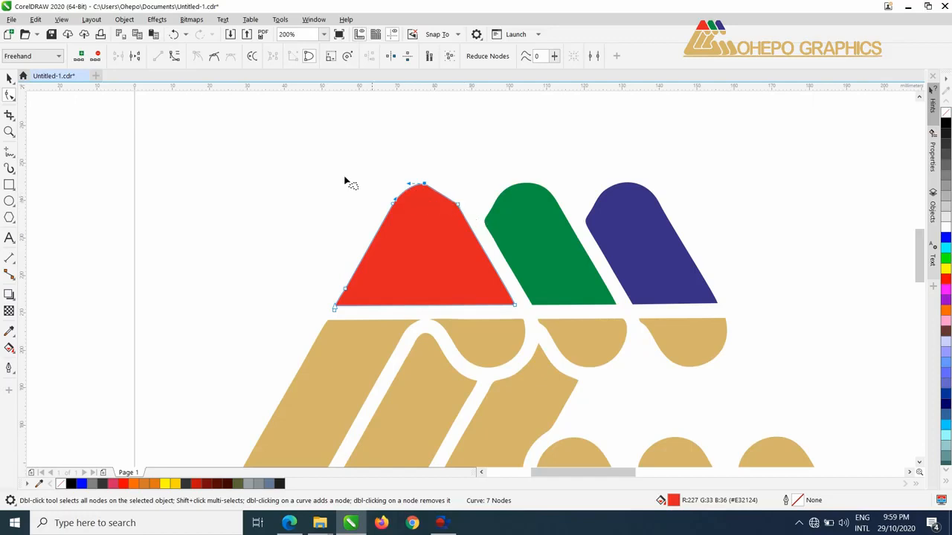
{"action": "left_click", "coordinate": [175, 57]}
{"action": "mouse_move", "coordinate": [438, 195]}
{"action": "left_mouse_down"}
{"action": "mouse_move", "coordinate": [442, 188]}
{"action": "mouse_move", "coordinate": [449, 208]}
{"action": "mouse_move", "coordinate": [449, 199]}
{"action": "left_mouse_up"}
{"action": "key", "text": "ctrl+z"}
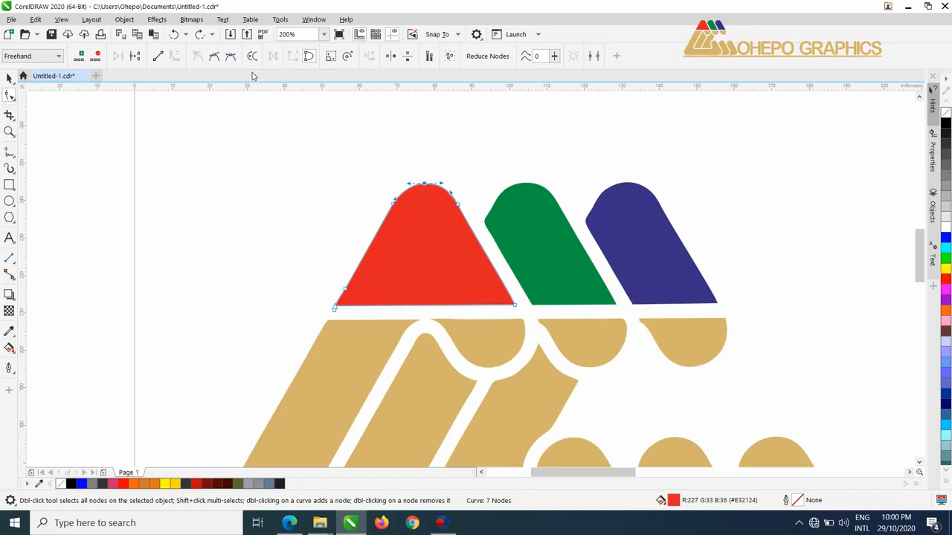
- Make the red shape's top node smooth and swing its right control handle downward
{"action": "left_click", "coordinate": [213, 57]}
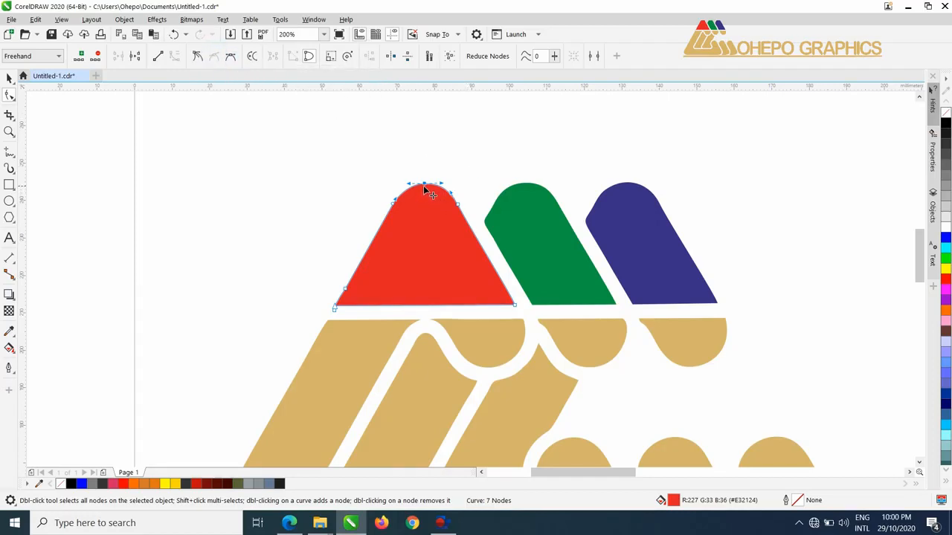
{"action": "left_click_drag", "start_coordinate": [441, 184], "coordinate": [434, 201]}
{"action": "scroll", "coordinate": [434, 195], "scroll_direction": "up", "scroll_amount": 2}
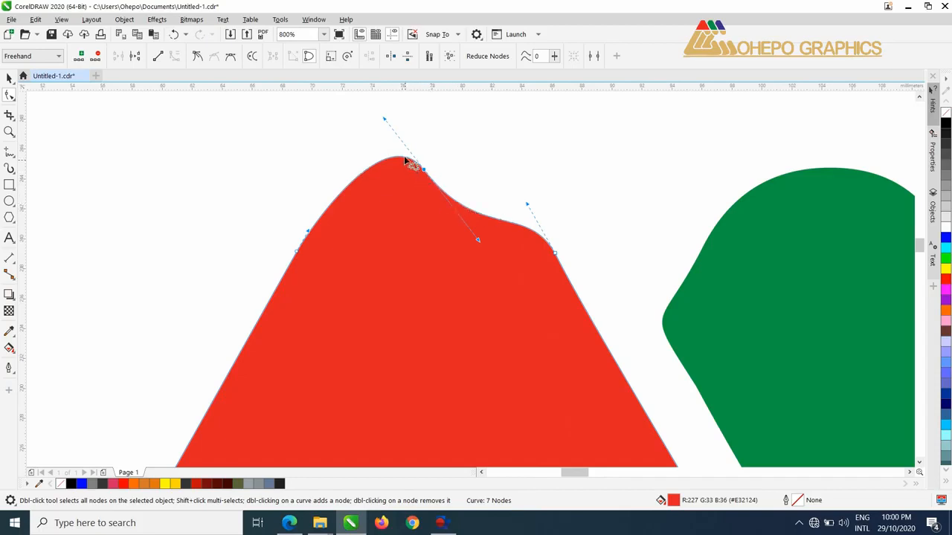
- Try making the top node a cusp and moving each control handle independently, then undo back through the smooth-node conversion
{"action": "left_click", "coordinate": [197, 60]}
{"action": "left_click_drag", "start_coordinate": [478, 241], "coordinate": [508, 160]}
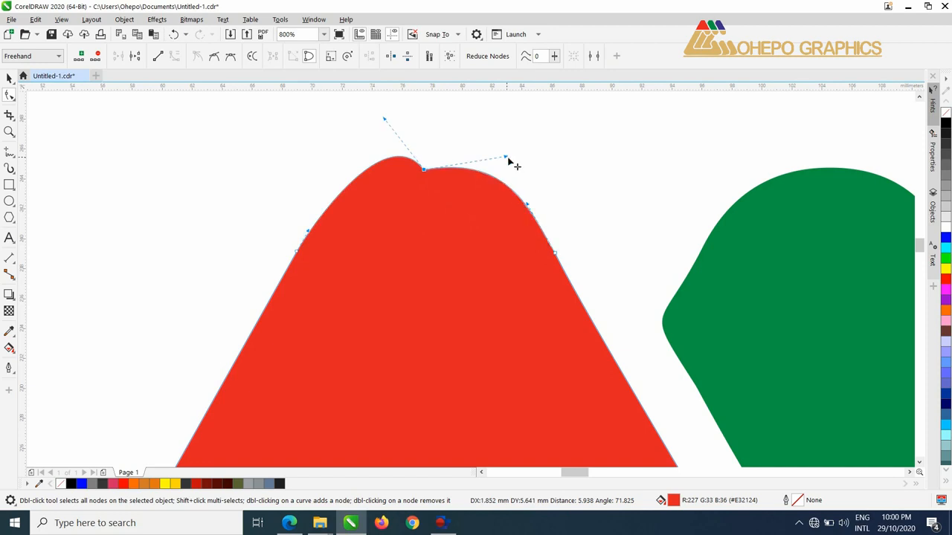
{"action": "left_click_drag", "start_coordinate": [385, 121], "coordinate": [336, 116]}
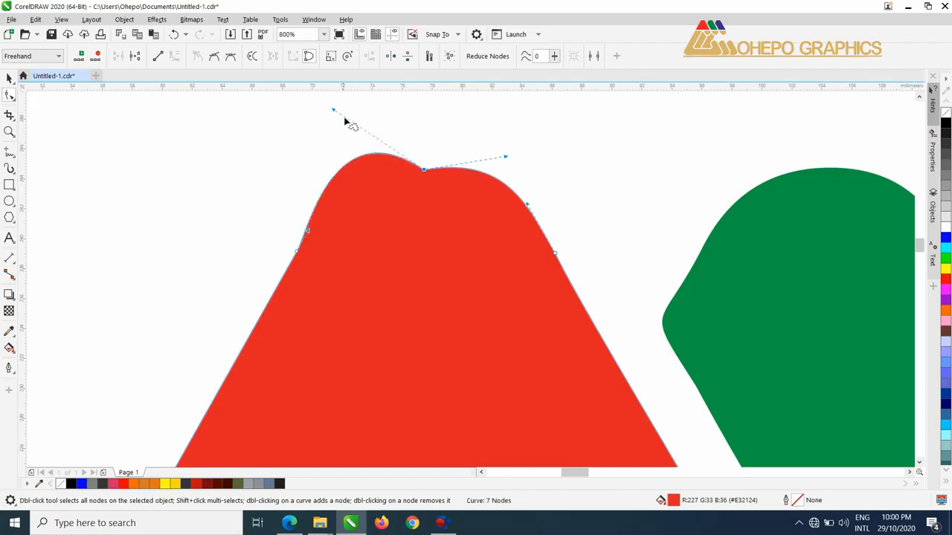
{"action": "key", "text": "ctrl+z"}
{"action": "key", "text": "ctrl+z"}
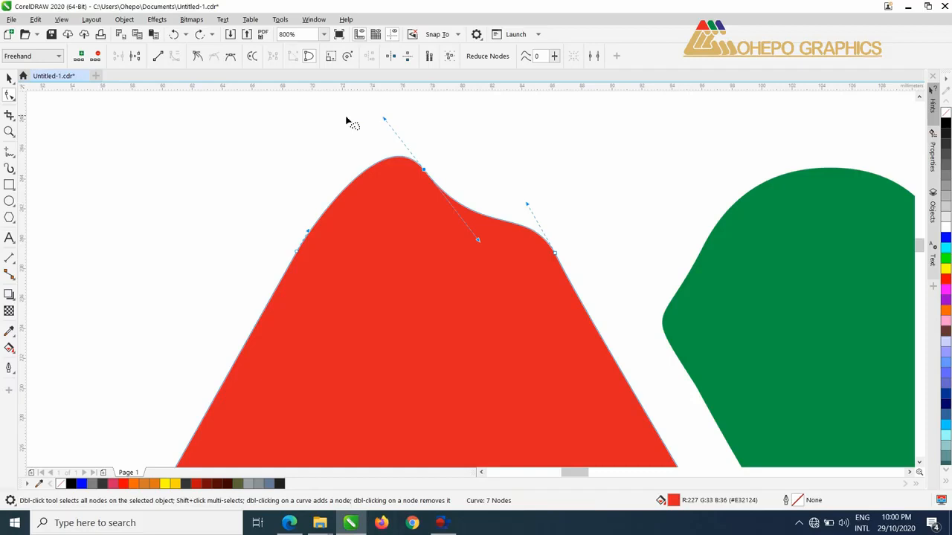
{"action": "key", "text": "ctrl+z"}
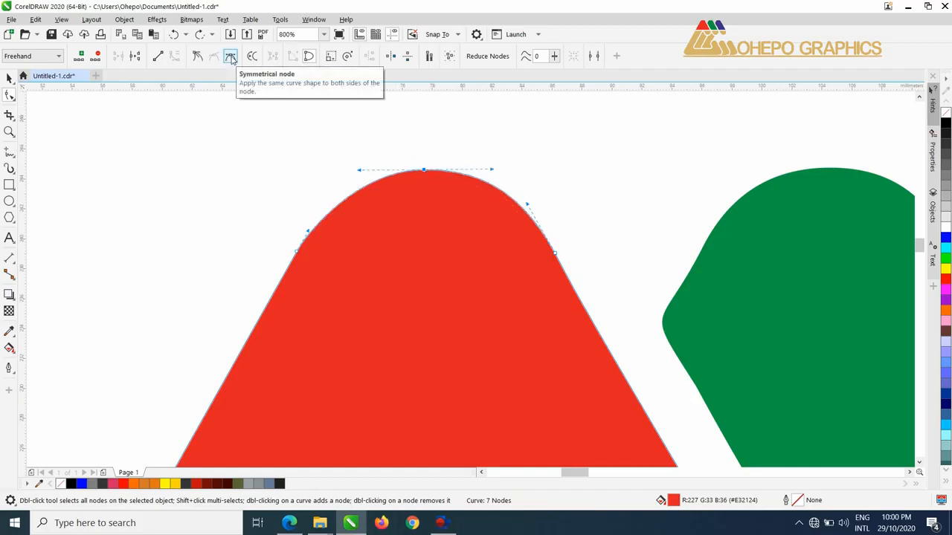
{"action": "key", "text": "ctrl+z"}
- Make the red shape's top node symmetrical, test its linked control handles, and undo the handle moves
{"action": "left_click", "coordinate": [230, 57]}
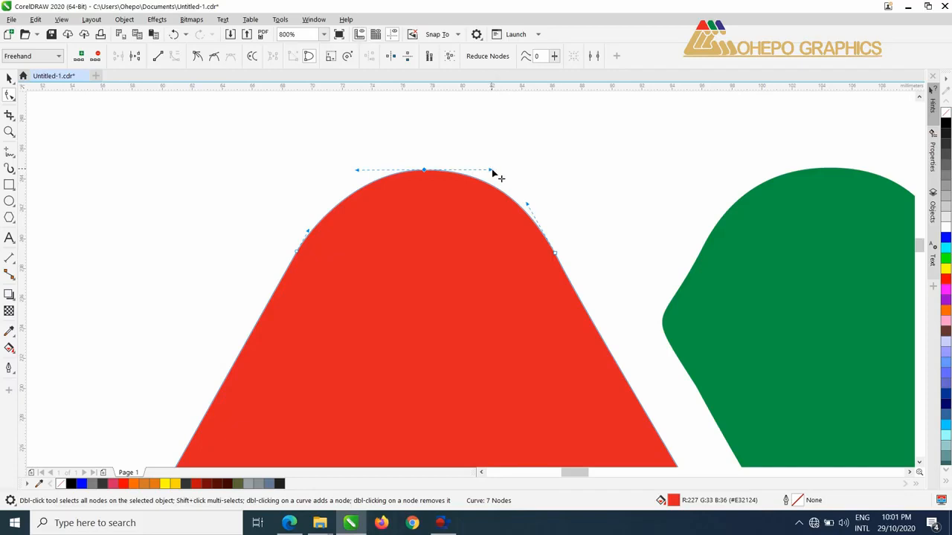
{"action": "left_click_drag", "start_coordinate": [492, 171], "coordinate": [593, 193]}
{"action": "left_click_drag", "start_coordinate": [591, 184], "coordinate": [484, 210]}
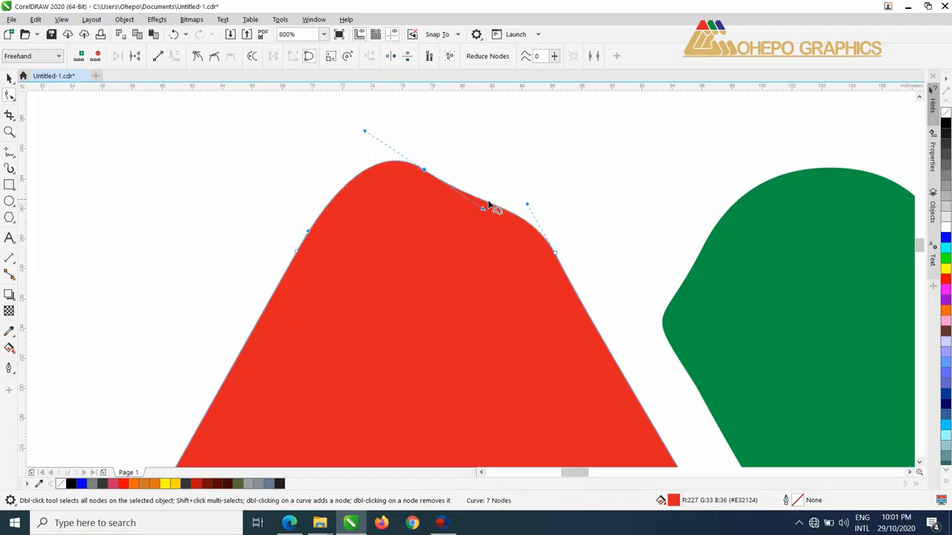
{"action": "key", "text": "ctrl+z"}
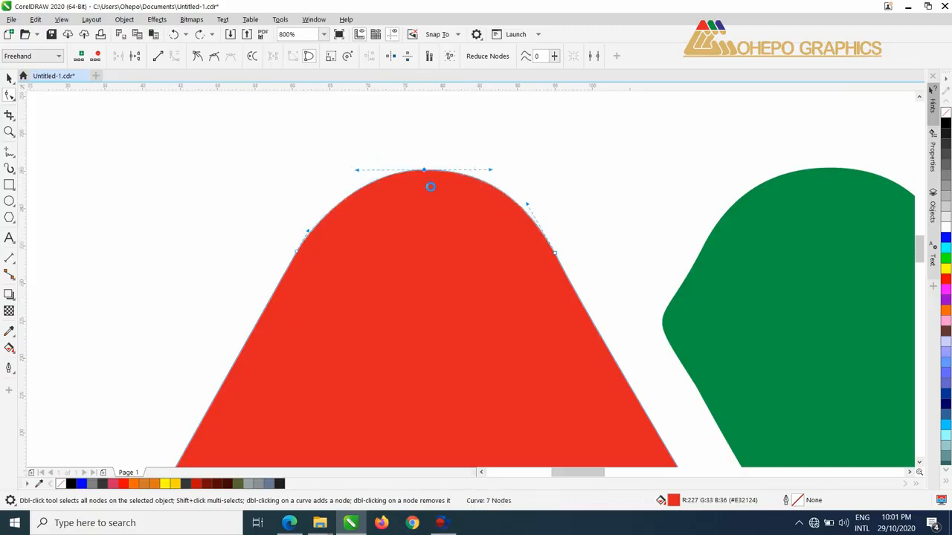
{"action": "scroll", "coordinate": [425, 185], "scroll_direction": "down", "scroll_amount": 1}
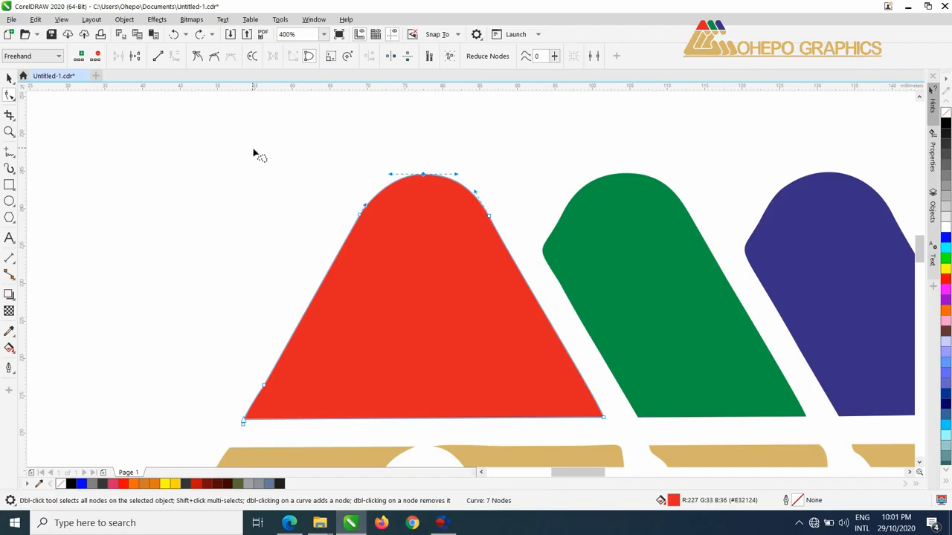
- Draw a horizontal 2-Point Line about 35 mm long above the red shape
{"action": "left_click", "coordinate": [9, 152]}
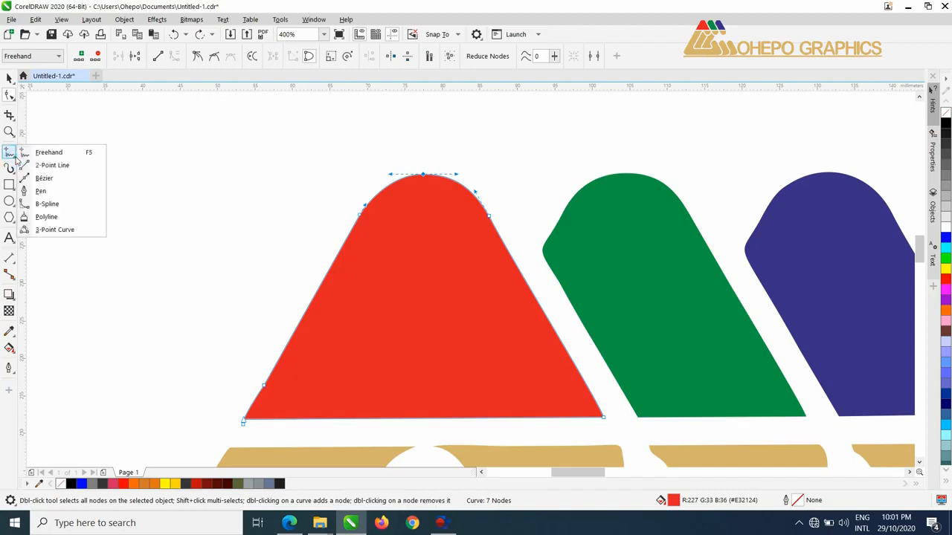
{"action": "left_click", "coordinate": [52, 165]}
{"action": "left_click_drag", "start_coordinate": [186, 126], "coordinate": [457, 127]}
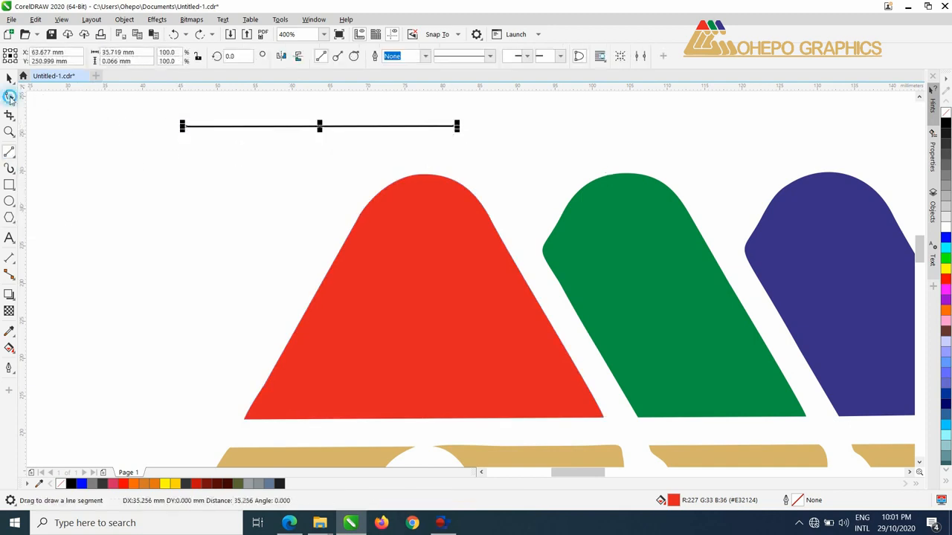
- Try converting the new line to a curve and bending it into an S with both end handles, then undo the changes
{"action": "left_click", "coordinate": [9, 94]}
{"action": "left_click", "coordinate": [217, 128]}
{"action": "left_click", "coordinate": [184, 127]}
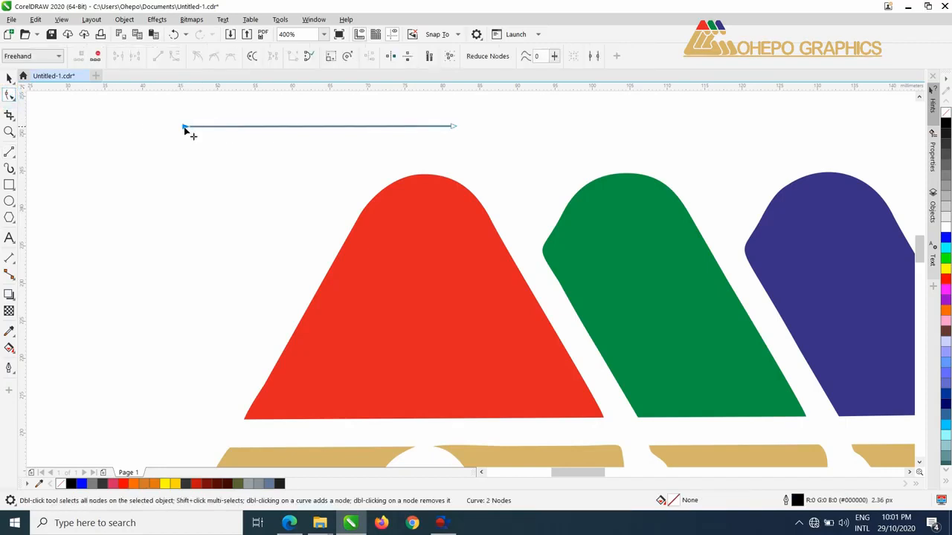
{"action": "left_click", "coordinate": [455, 127]}
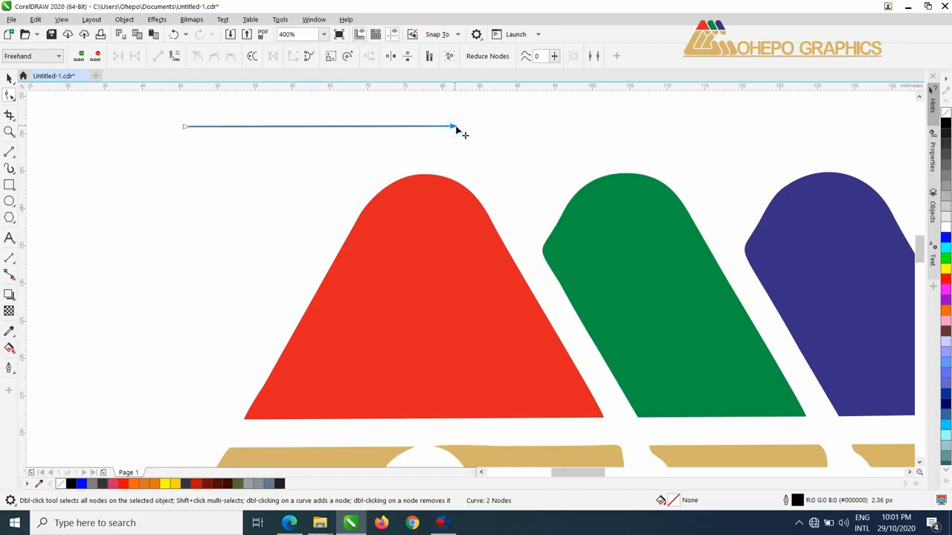
{"action": "left_click", "coordinate": [174, 57]}
{"action": "left_click_drag", "start_coordinate": [276, 126], "coordinate": [236, 205]}
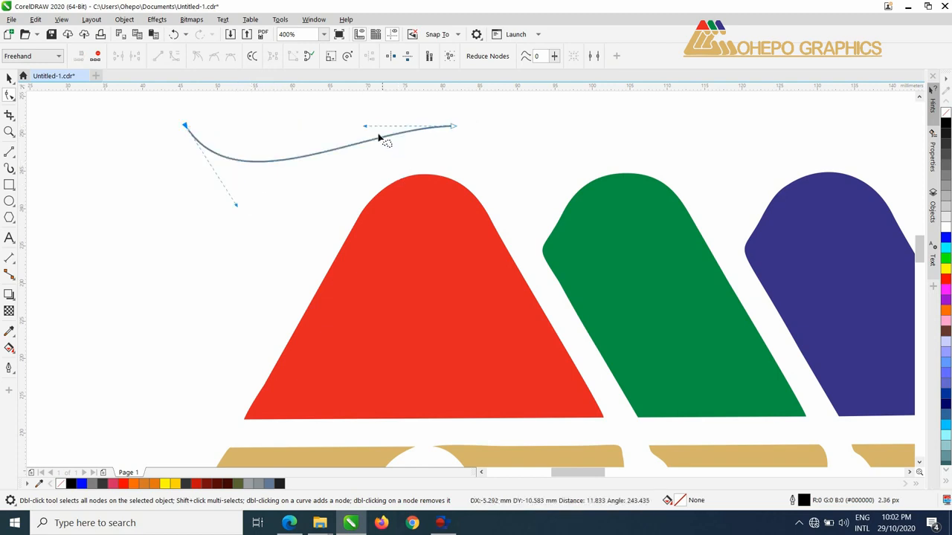
{"action": "left_click_drag", "start_coordinate": [365, 126], "coordinate": [391, 101]}
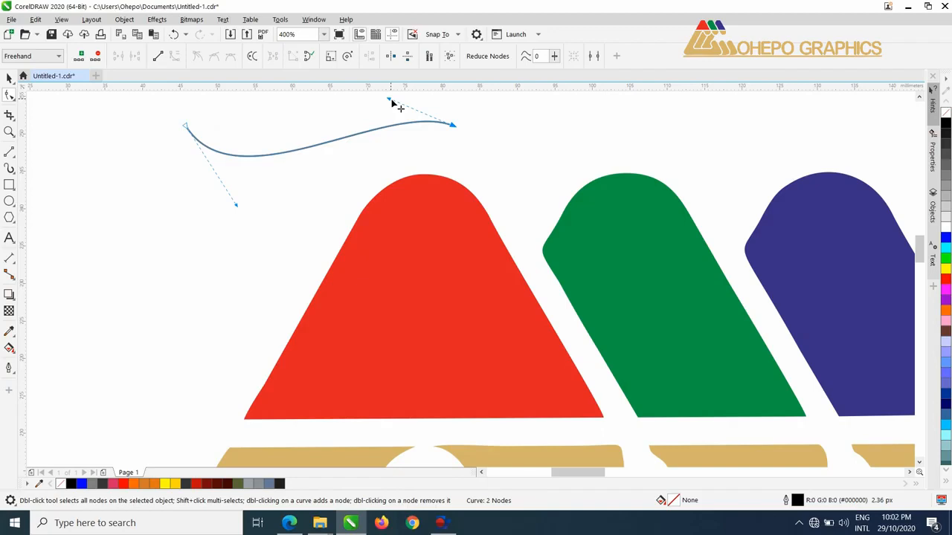
{"action": "key", "text": "ctrl+z"}
{"action": "key", "text": "ctrl+z"}
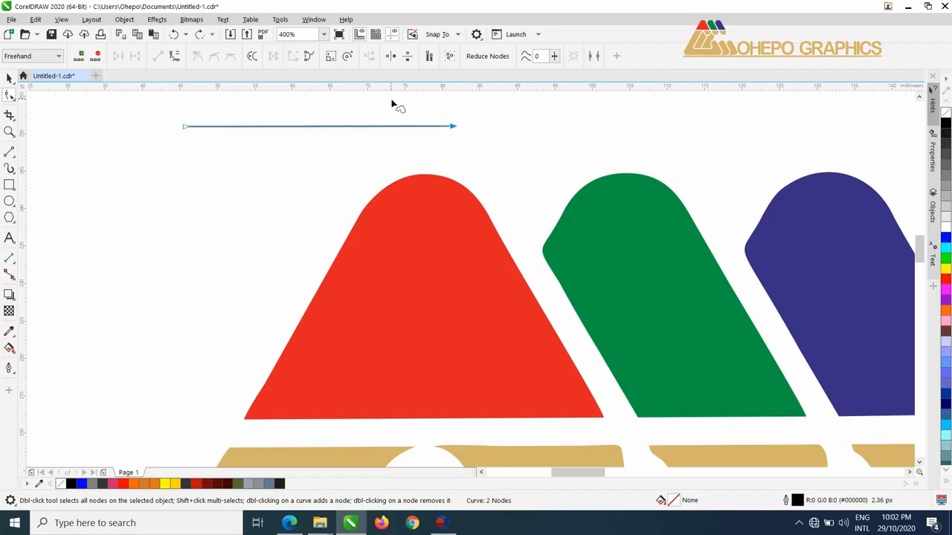
- Add a node on the horizontal line left of its middle and move it down about 9 mm to form a V
{"action": "left_click", "coordinate": [185, 127]}
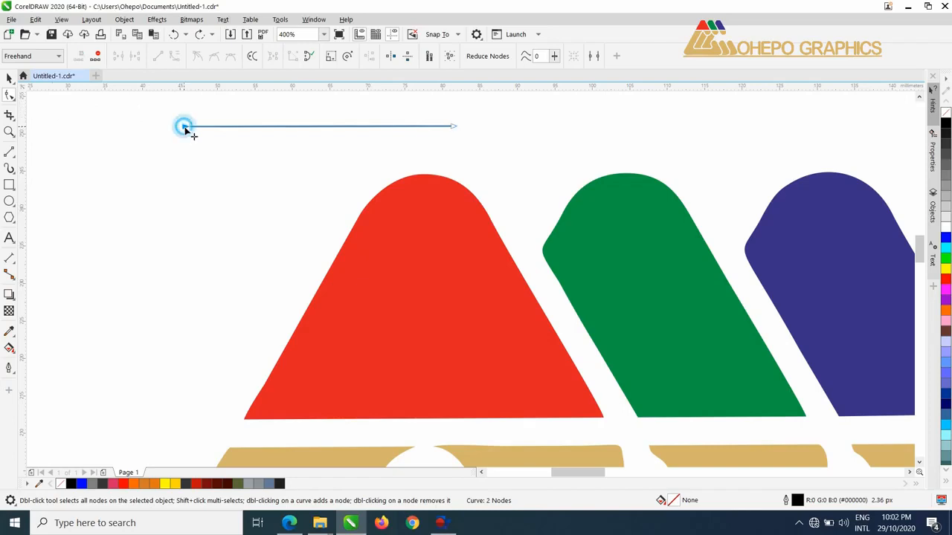
{"action": "double_click", "coordinate": [306, 127]}
{"action": "left_click_drag", "start_coordinate": [307, 127], "coordinate": [304, 191]}
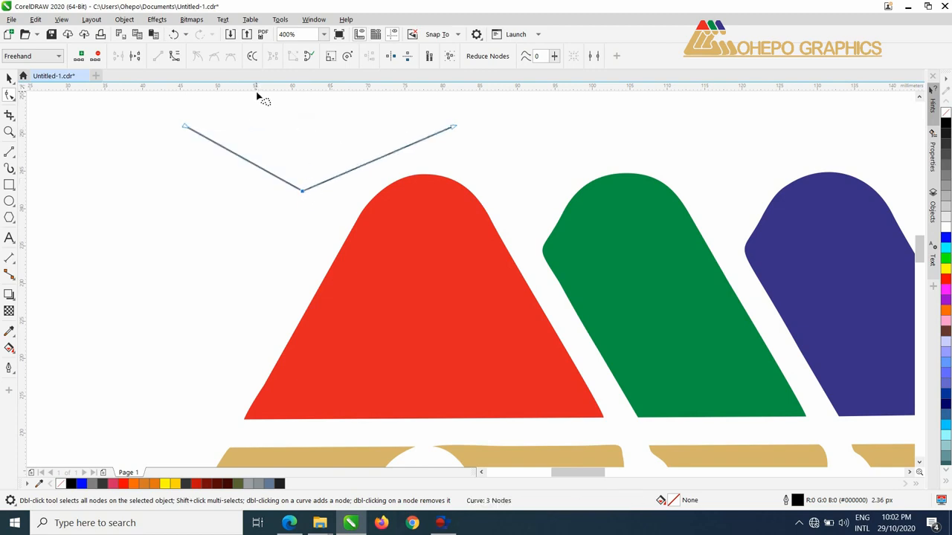
- Convert both straight segments of the V-shaped line to curves and select its middle node
{"action": "left_click", "coordinate": [174, 56]}
{"action": "left_click", "coordinate": [303, 191]}
{"action": "left_click", "coordinate": [217, 60]}
{"action": "left_click", "coordinate": [452, 126]}
{"action": "left_click", "coordinate": [174, 57]}
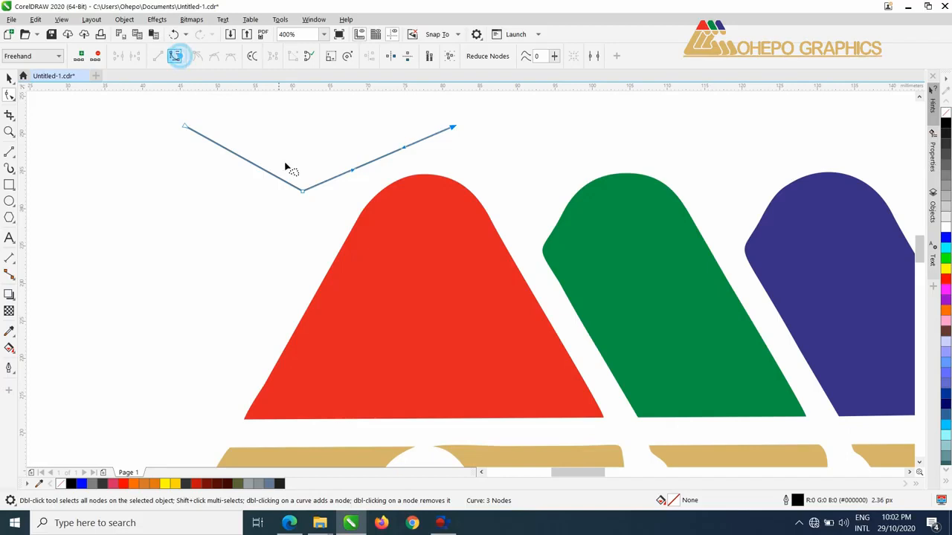
{"action": "left_click", "coordinate": [303, 192]}
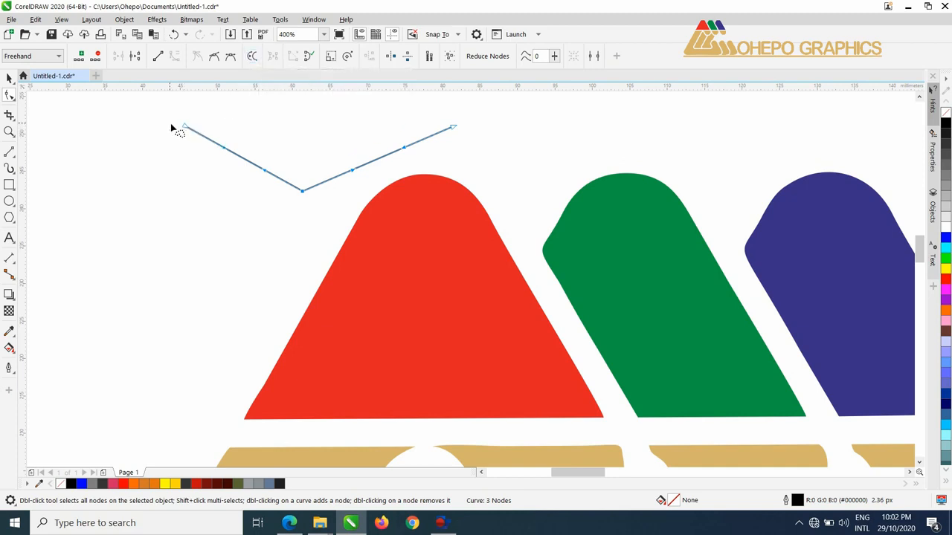
- Reverse the V-shaped line's direction and close it into a triangle with the Close Curve option
{"action": "left_click", "coordinate": [253, 58]}
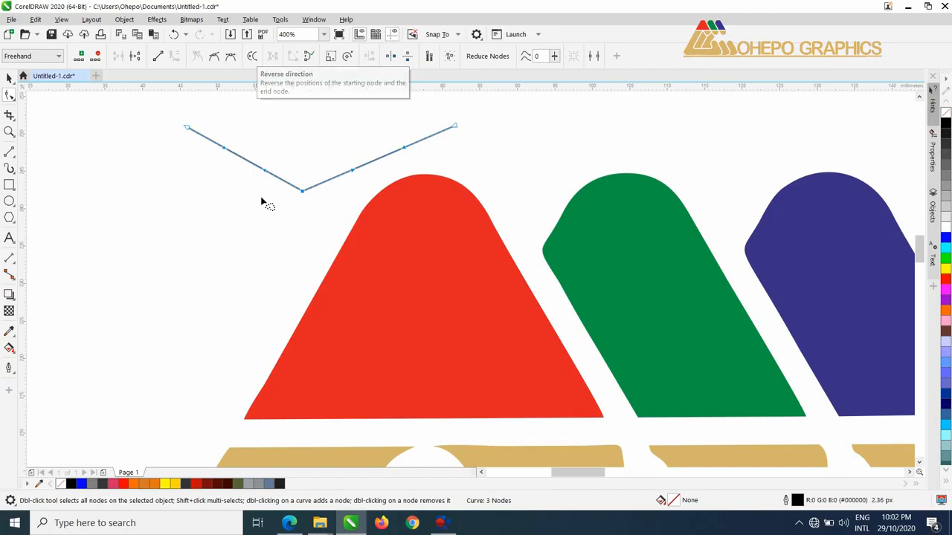
{"action": "left_click", "coordinate": [308, 58]}
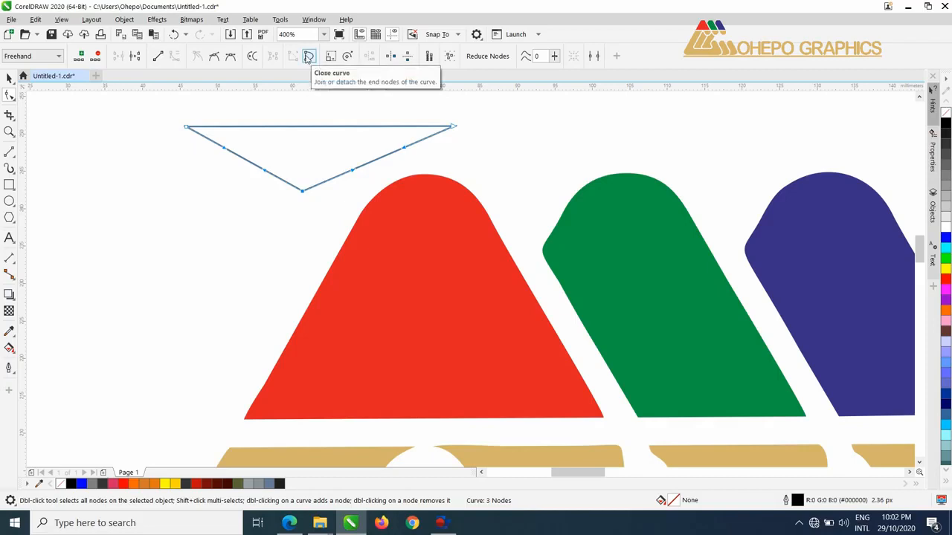
{"action": "key", "text": "ctrl+z"}
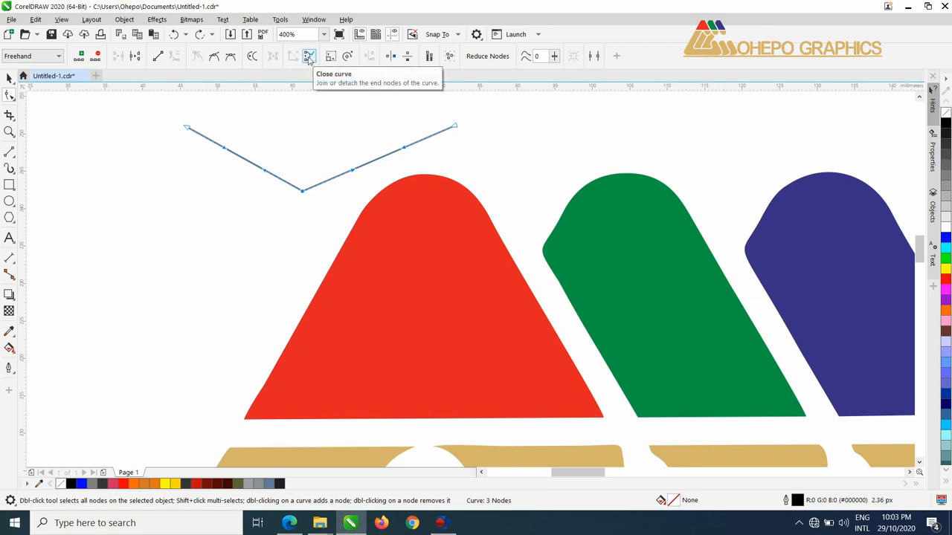
{"action": "left_click", "coordinate": [308, 58]}
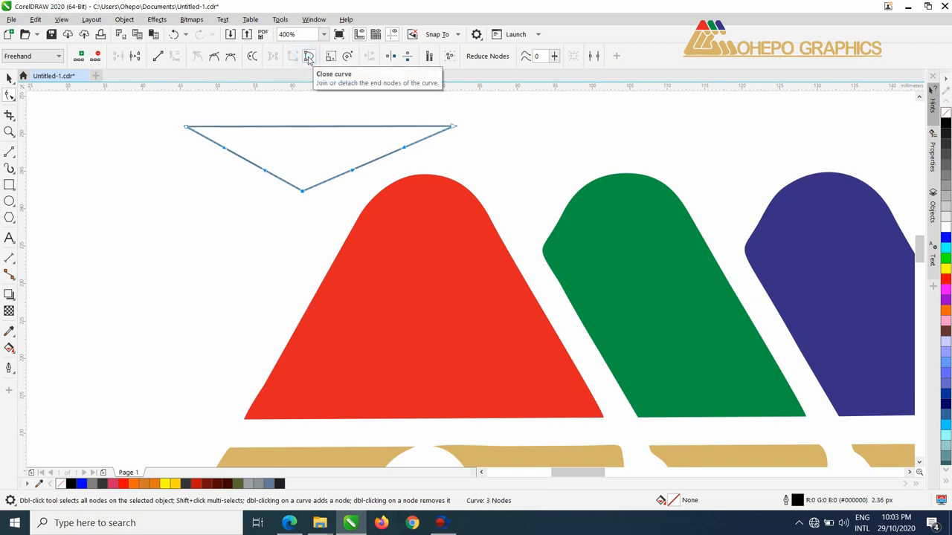